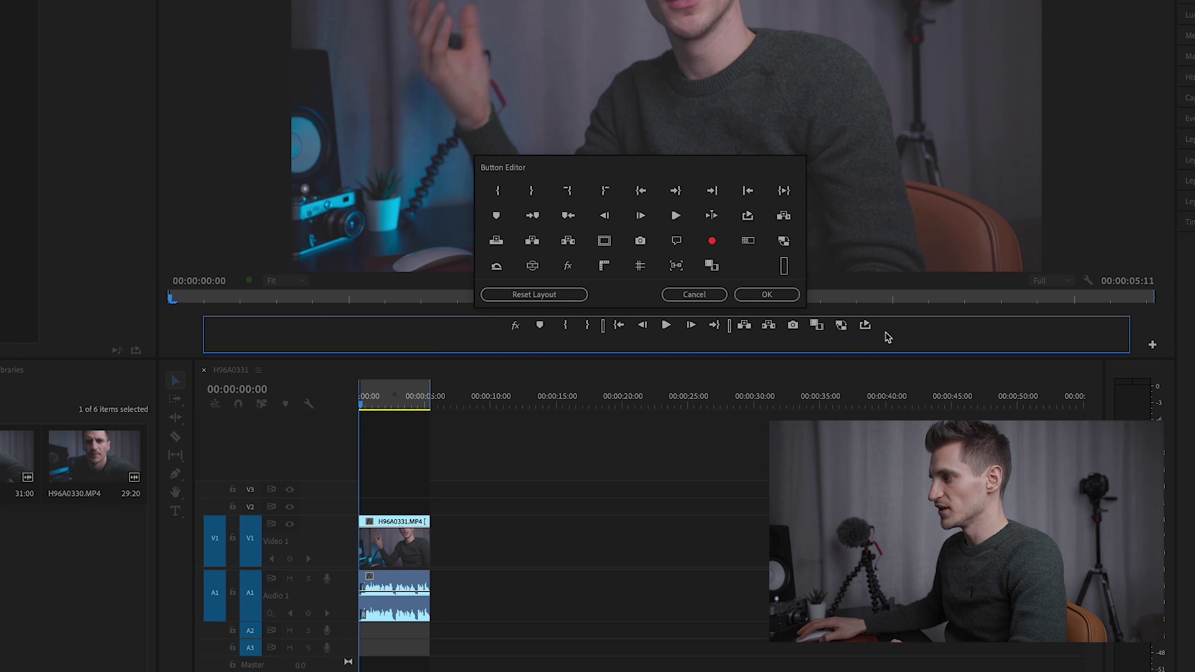
Accept the customized transport button layout for the Program monitor.
click(778, 299)
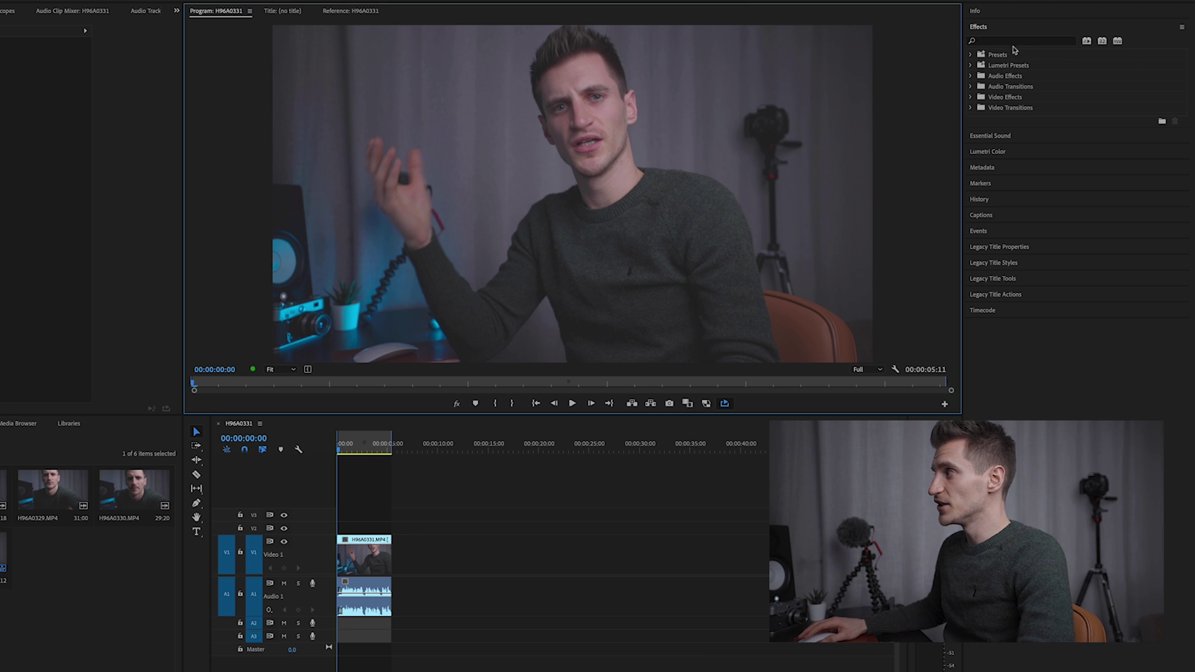
Search the effects for "eq" and apply Graphic Equalizer (20 Bands) to the audio of the H96A0331 clip in the timeline.
click(1003, 27)
click(1012, 31)
click(1021, 40)
text(eq)
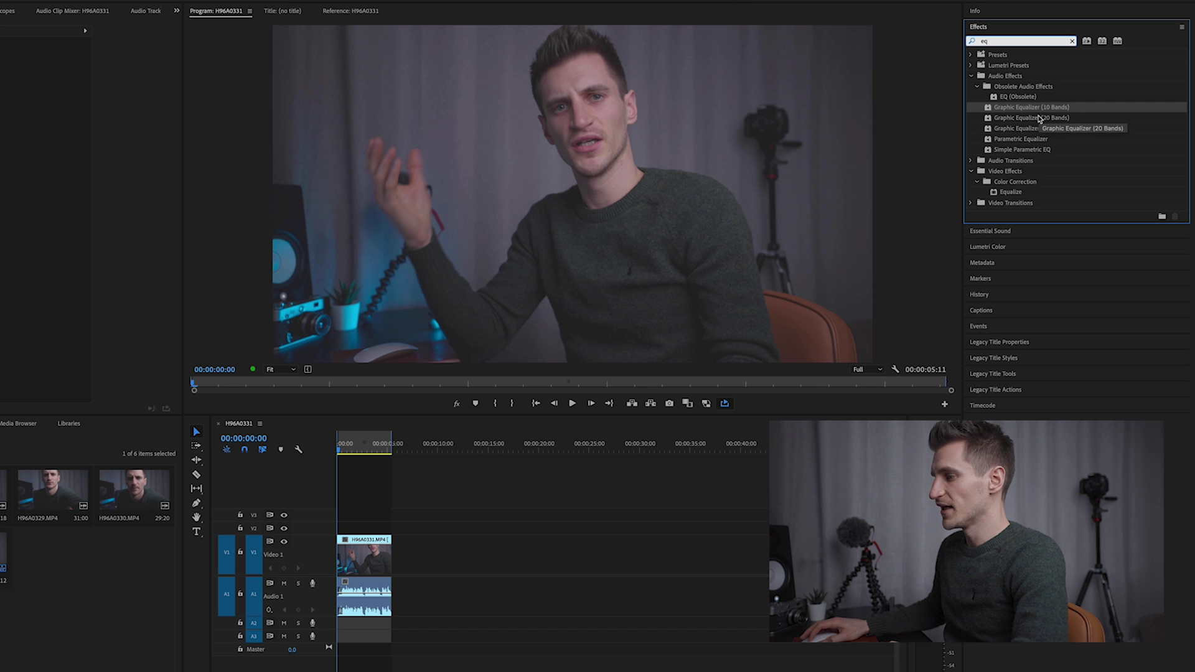
drag(1038, 118, 499, 488)
drag(347, 589, 349, 588)
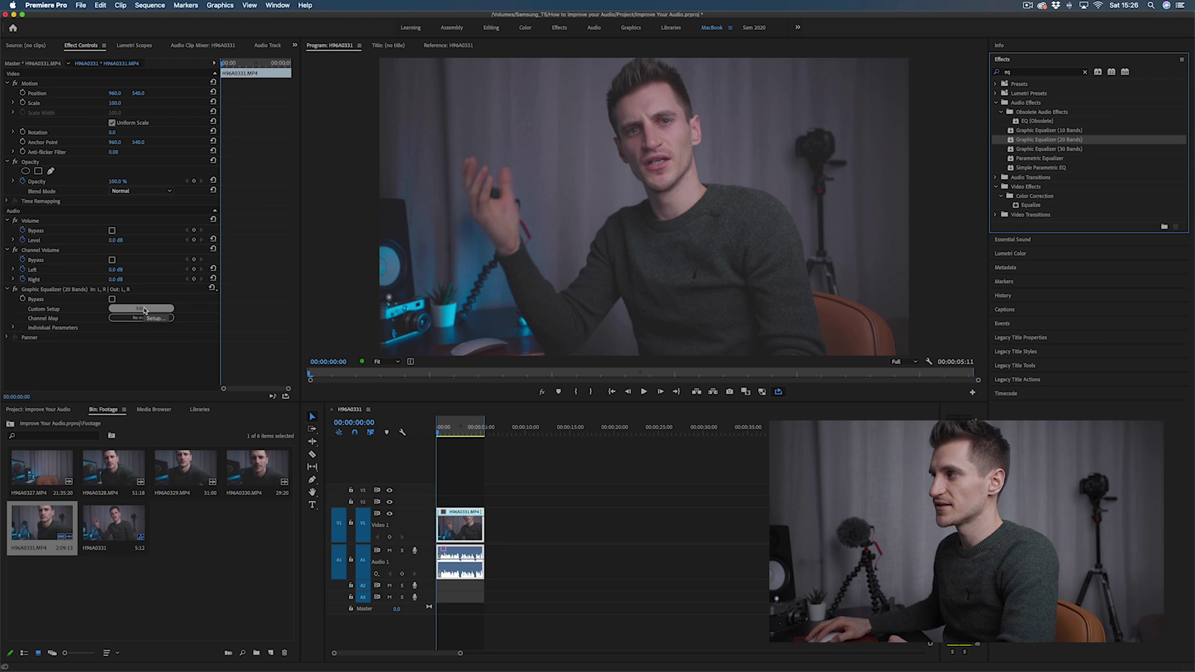
Open the 20-band equalizer's custom setup for the clip and play part of the sequence to listen to it.
click(142, 308)
mouse_move(624, 256)
mouse_down()
mouse_move(625, 170)
mouse_move(631, 268)
mouse_up()
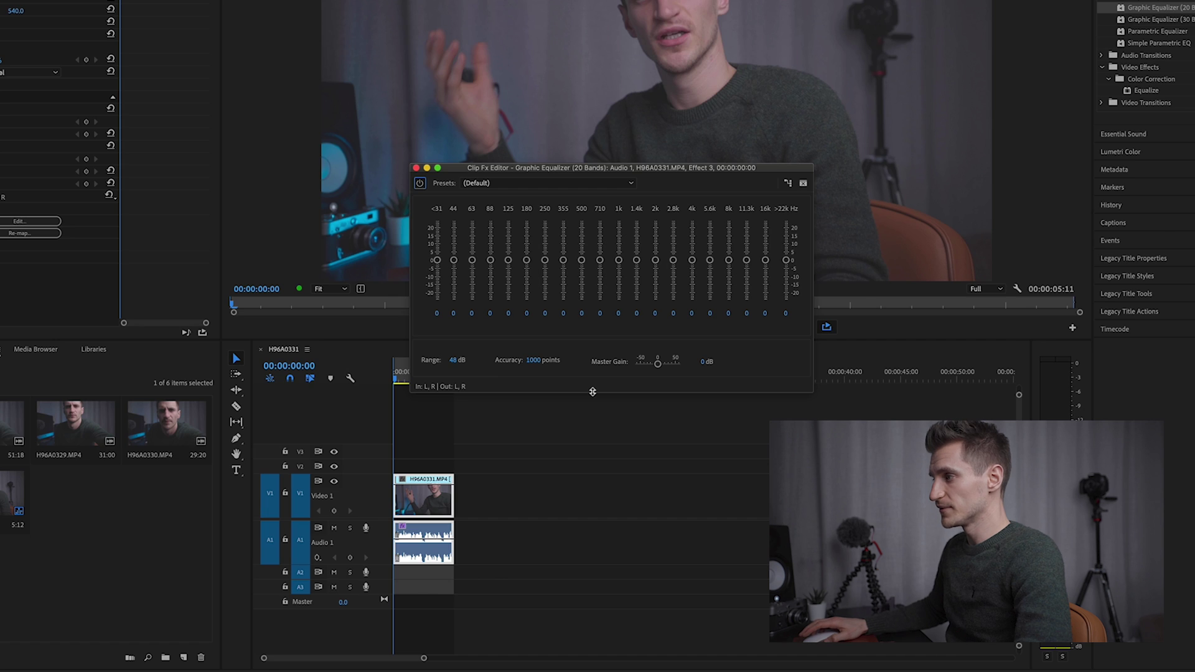
key(space)
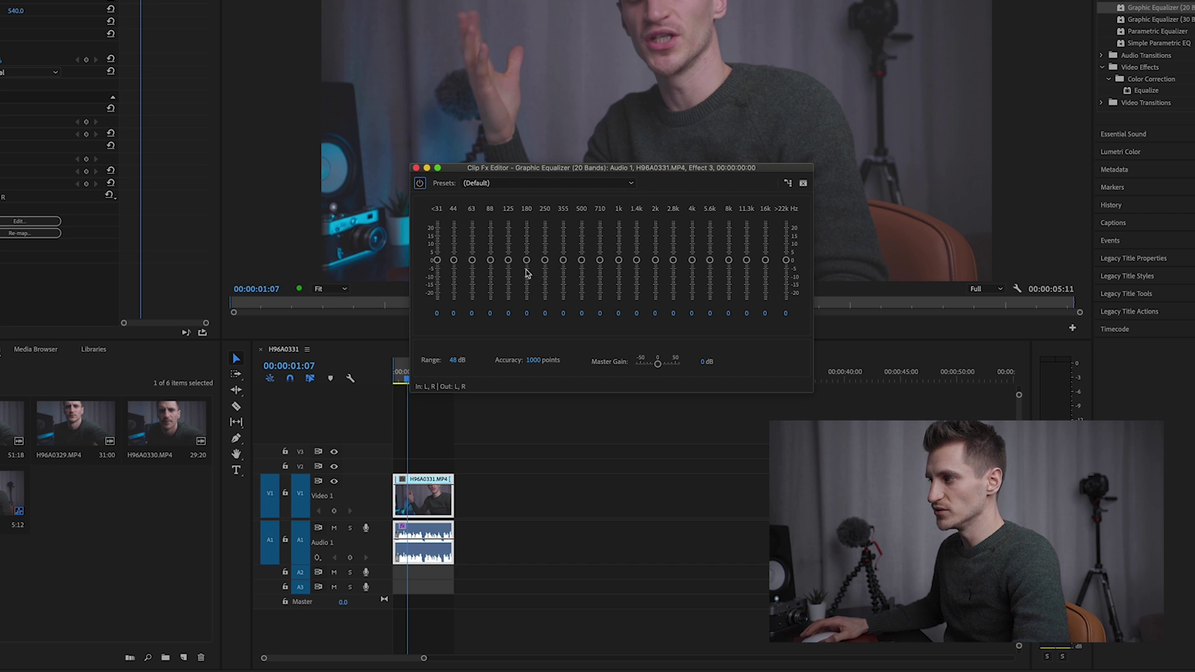
key(space)
Adjust the equalizer's low bands during playback to 0.6 dB at 63 Hz, 1.3 dB at 88 Hz and -1.1 dB at 125 and 180 Hz.
mouse_move(509, 259)
mouse_down()
mouse_move(510, 234)
mouse_move(509, 259)
mouse_move(528, 232)
mouse_move(526, 261)
mouse_move(490, 251)
mouse_move(490, 230)
mouse_move(492, 265)
mouse_move(509, 235)
mouse_move(508, 268)
mouse_up()
key(space)
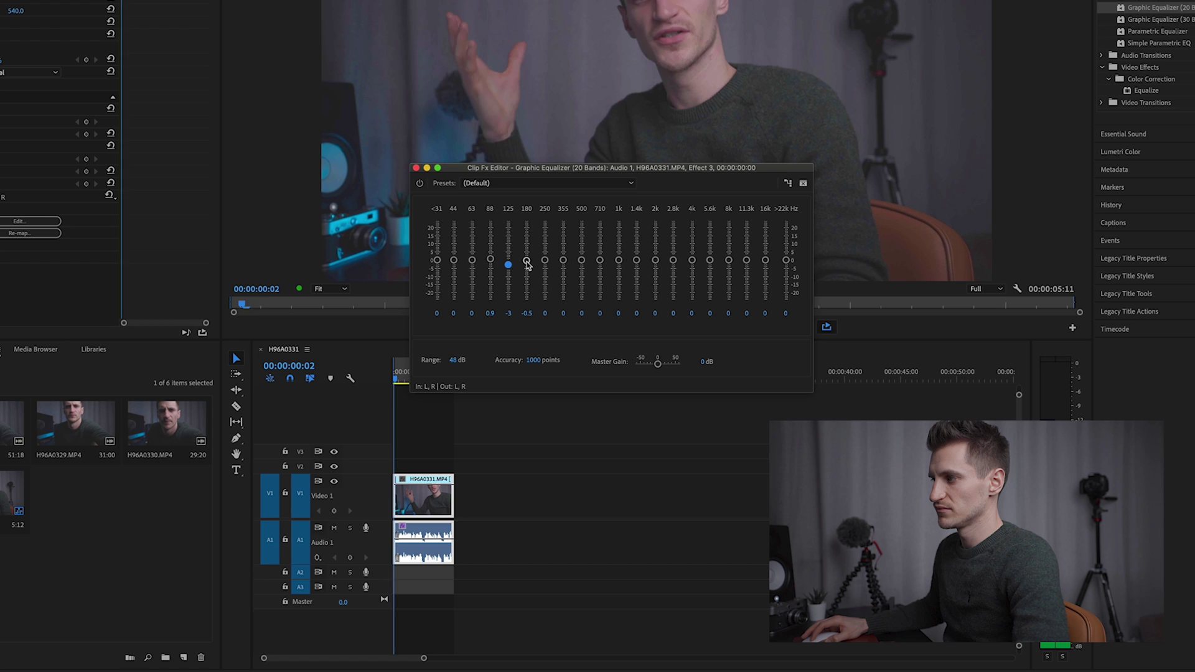
drag(526, 262, 491, 239)
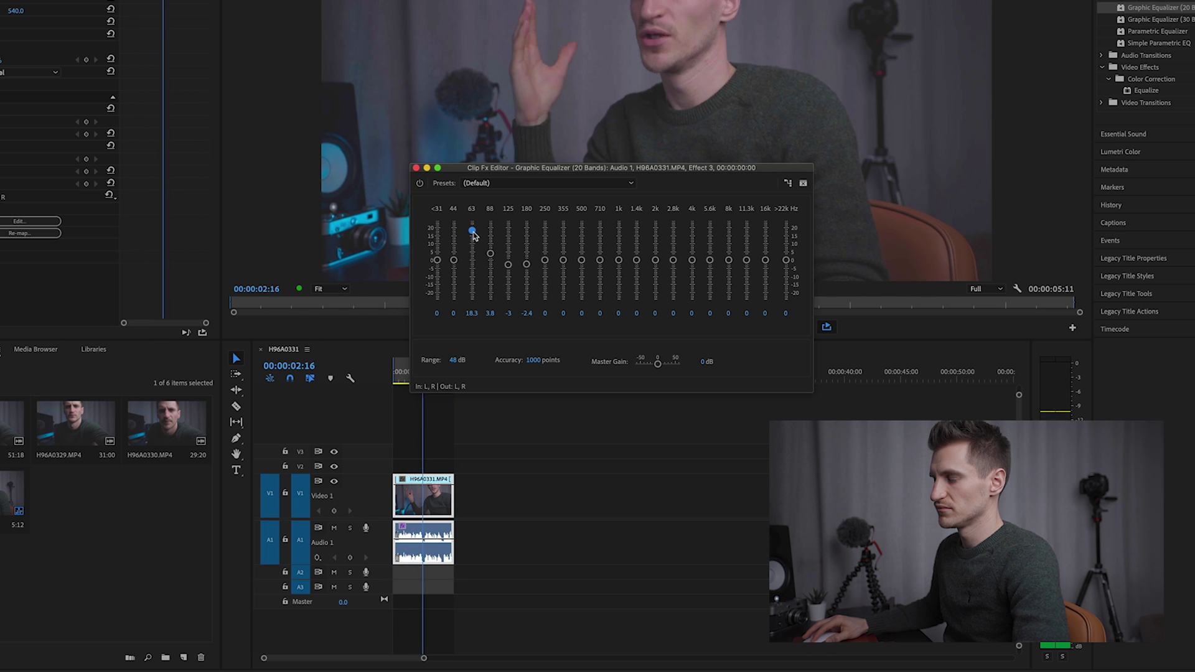
drag(472, 261, 491, 263)
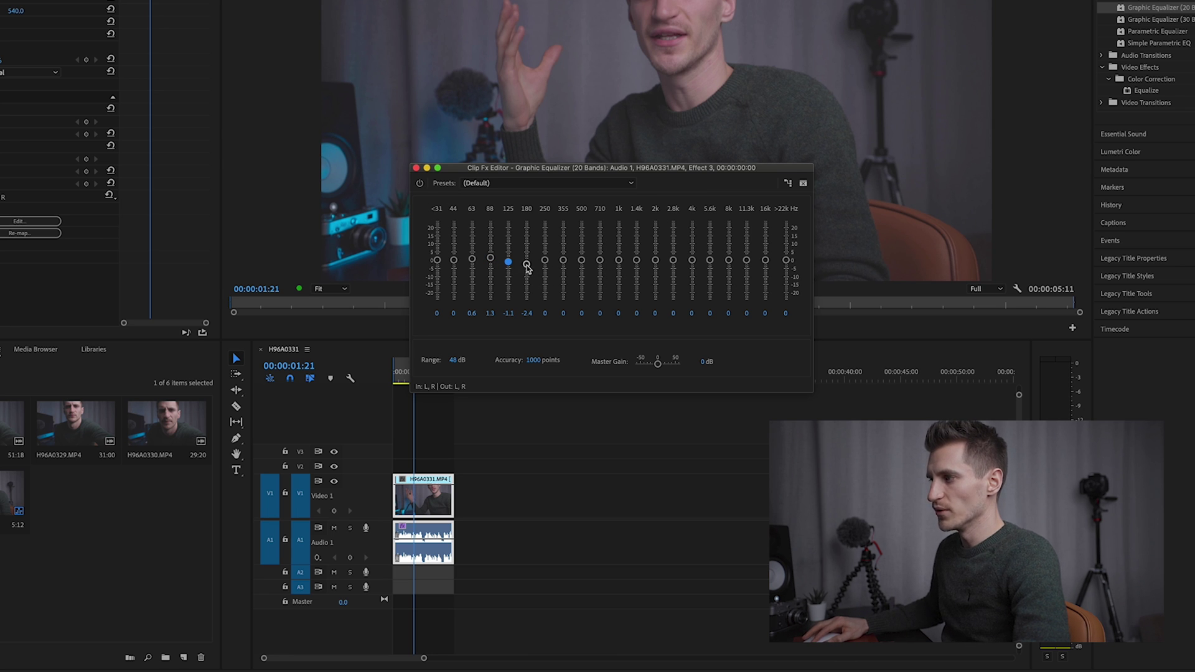
click(527, 262)
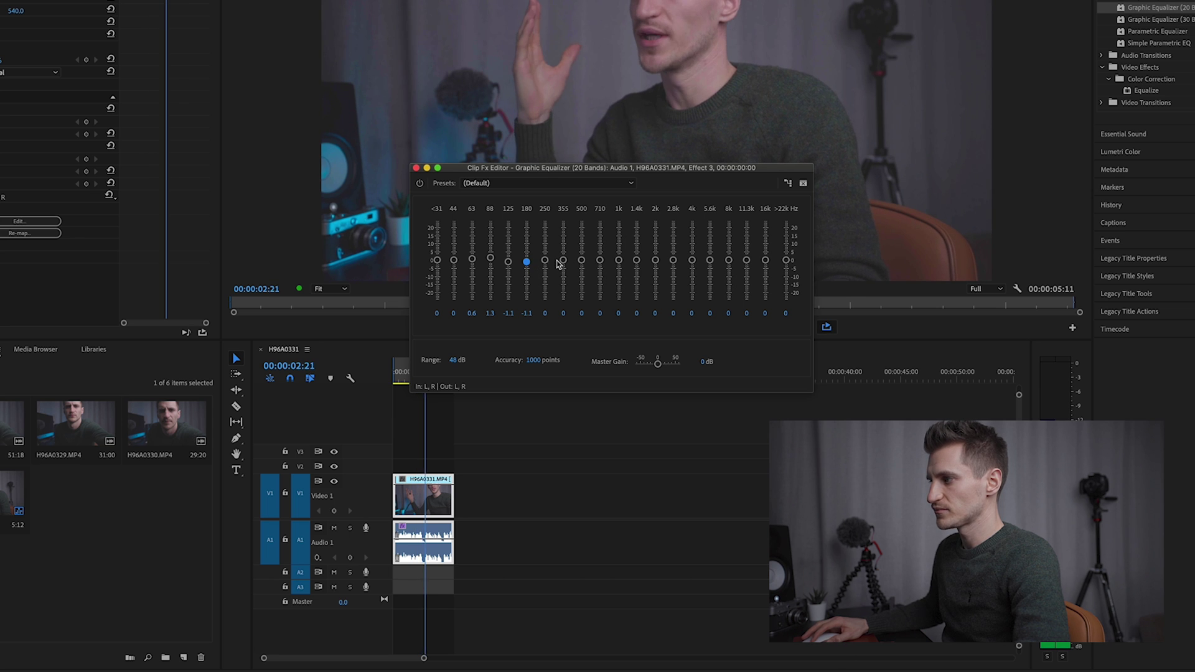
Lower the equalizer's bands to -0.9 at 250 Hz, -3.8 at 355 Hz, -1.8 at 500 Hz, -2.7 at 710 Hz and -1.5 at 1k.
mouse_move(563, 260)
mouse_down()
mouse_move(563, 229)
mouse_move(564, 269)
mouse_move(544, 240)
mouse_move(544, 262)
mouse_up()
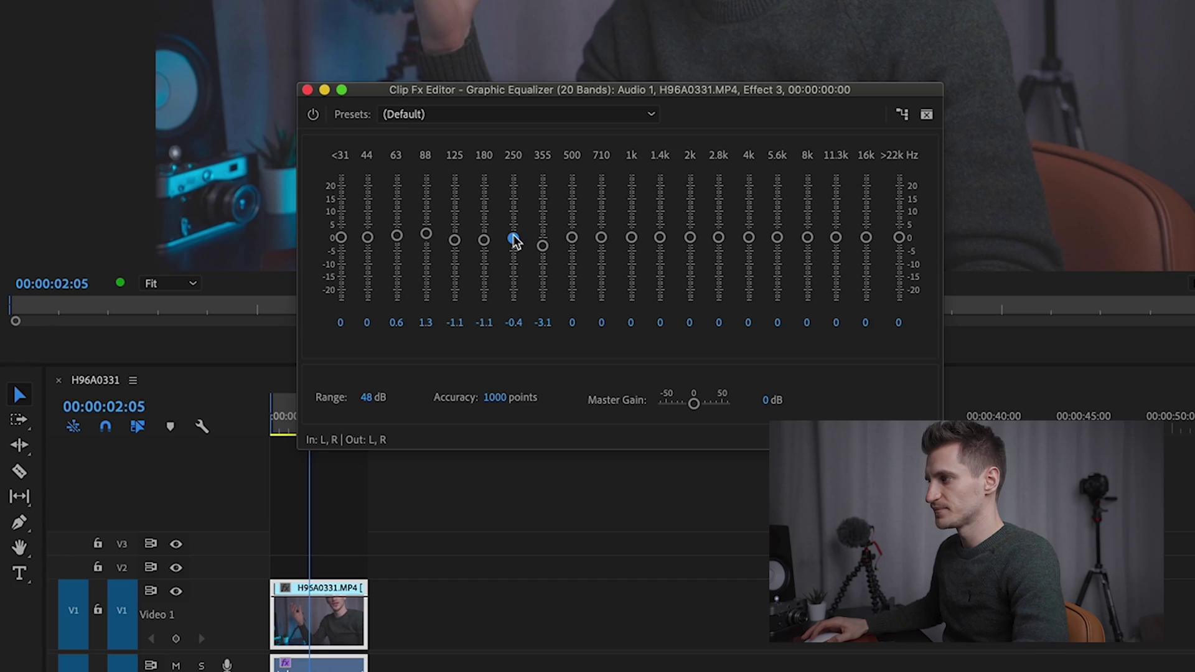
drag(513, 196, 608, 197)
drag(602, 246, 660, 291)
drag(657, 290, 680, 204)
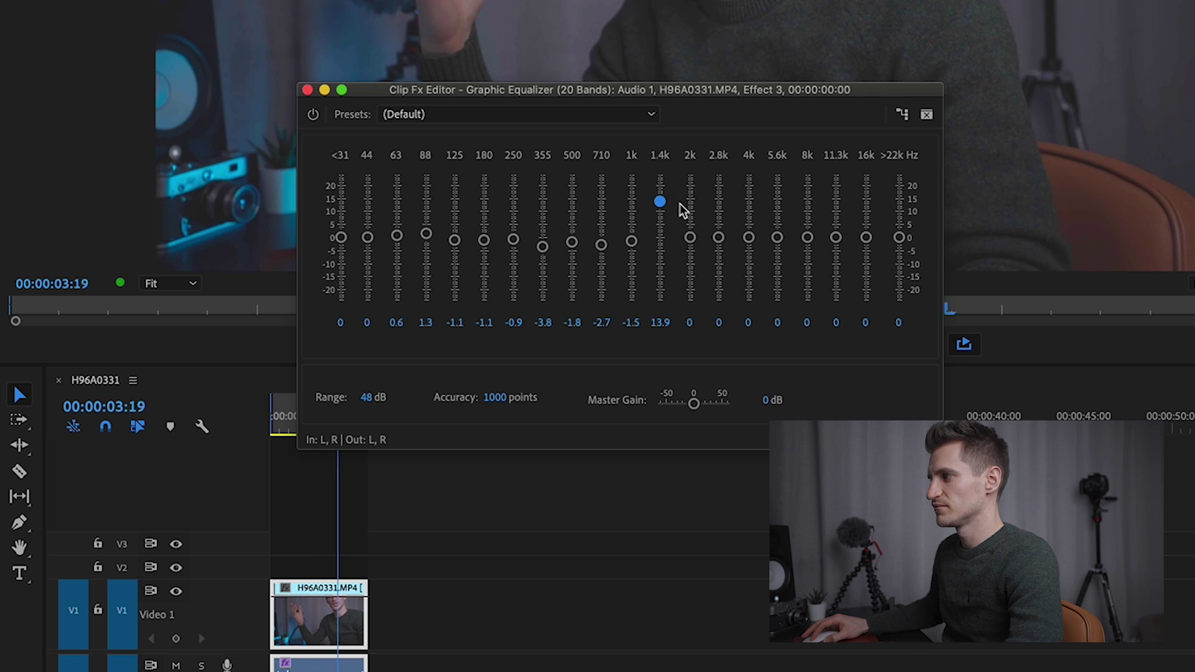
Set the upper bands: 1.4k to -0.6, 2k to -4.5, 2.8k to -2.1, 4k to -1.3, 5.6k to 3.2, 8k to 1.4, 11.3k to 5.5.
drag(662, 250, 691, 249)
drag(718, 181, 841, 227)
Refine the equalizer's low bands to 0.2 dB at 63 Hz, 0.6 dB at 88 Hz and 0.5 dB at 125 Hz.
mouse_move(459, 240)
mouse_down()
mouse_move(468, 207)
mouse_move(459, 240)
mouse_up()
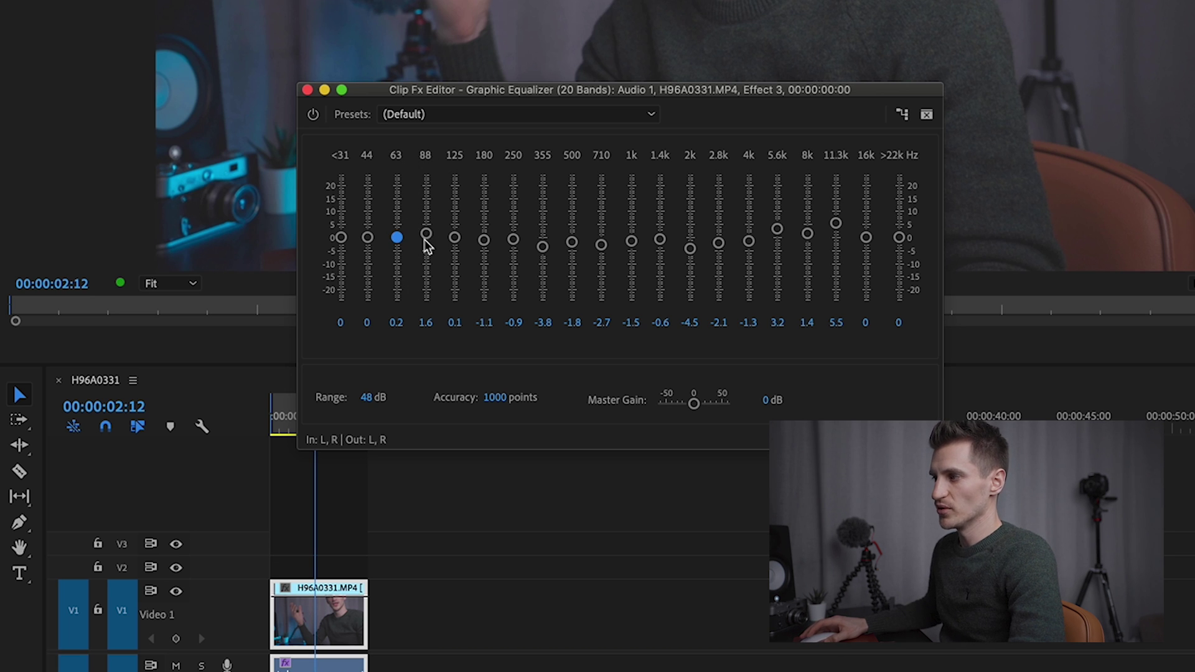
drag(425, 234, 426, 236)
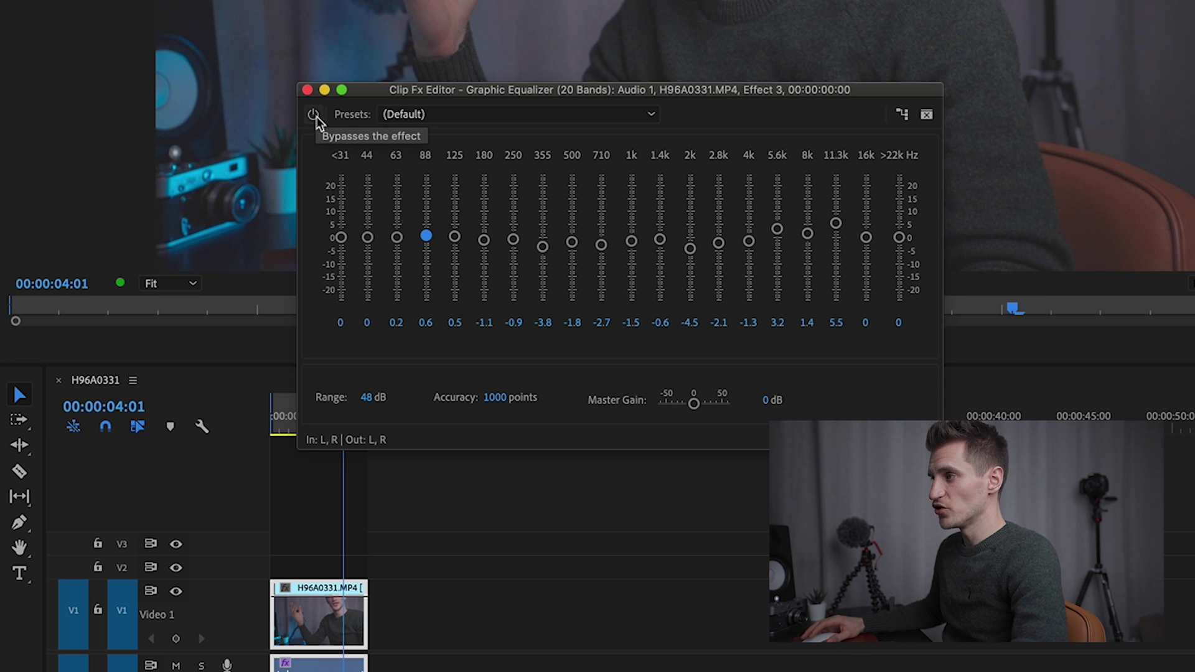
Compare the clip's sound from the start with the equalizer bypassed and with it enabled.
click(315, 117)
key(Home)
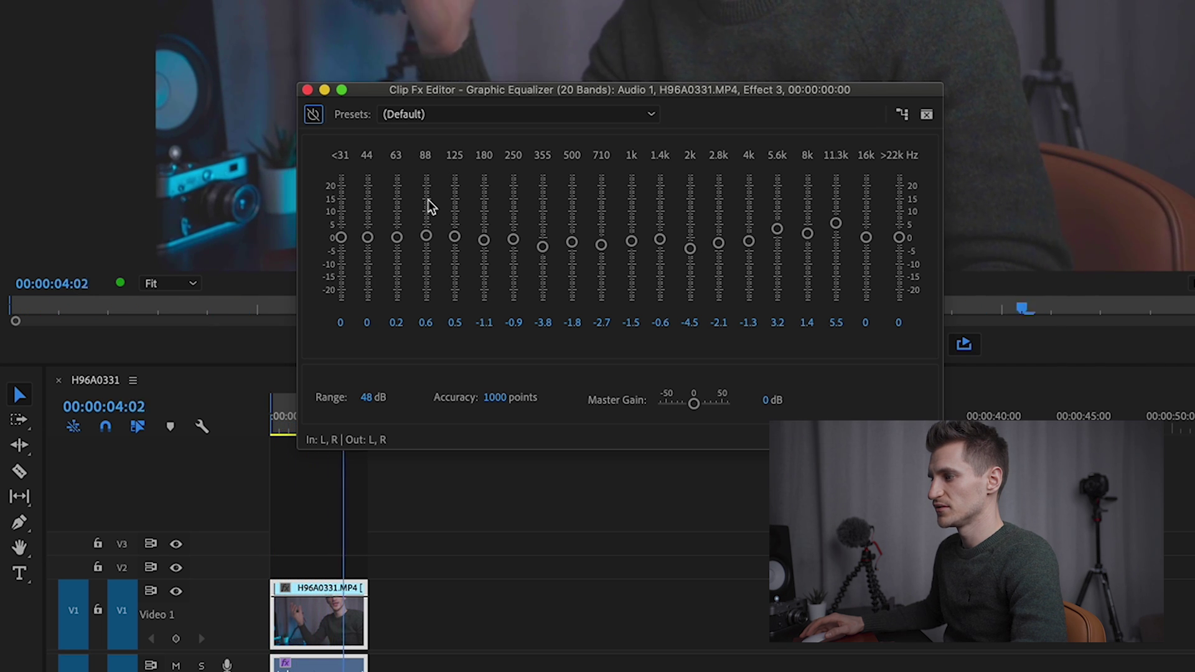
click(313, 114)
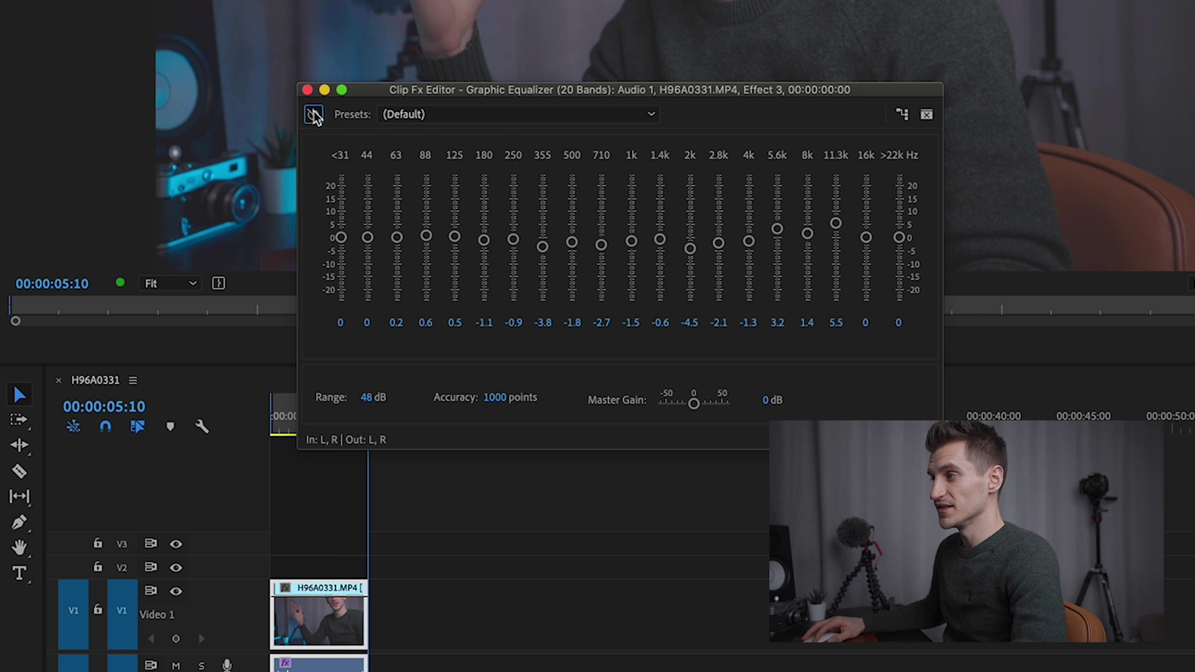
key(Home)
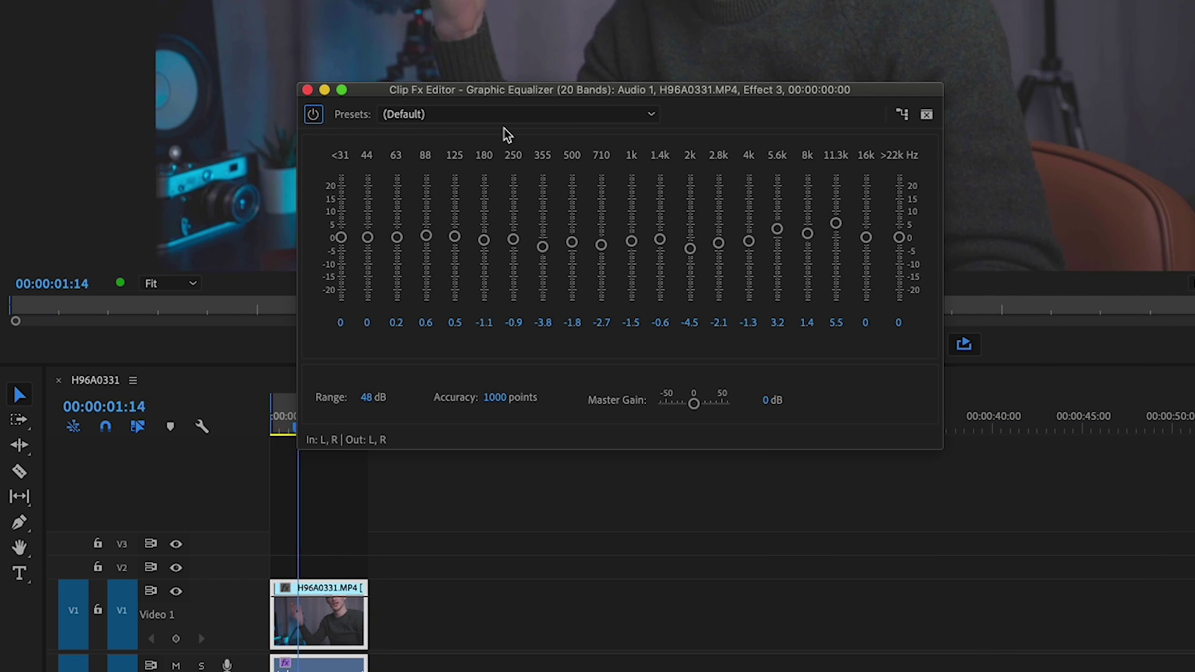
Fine-tune the equalizer's high bands between 5.6k and 11.3k.
drag(836, 222, 777, 232)
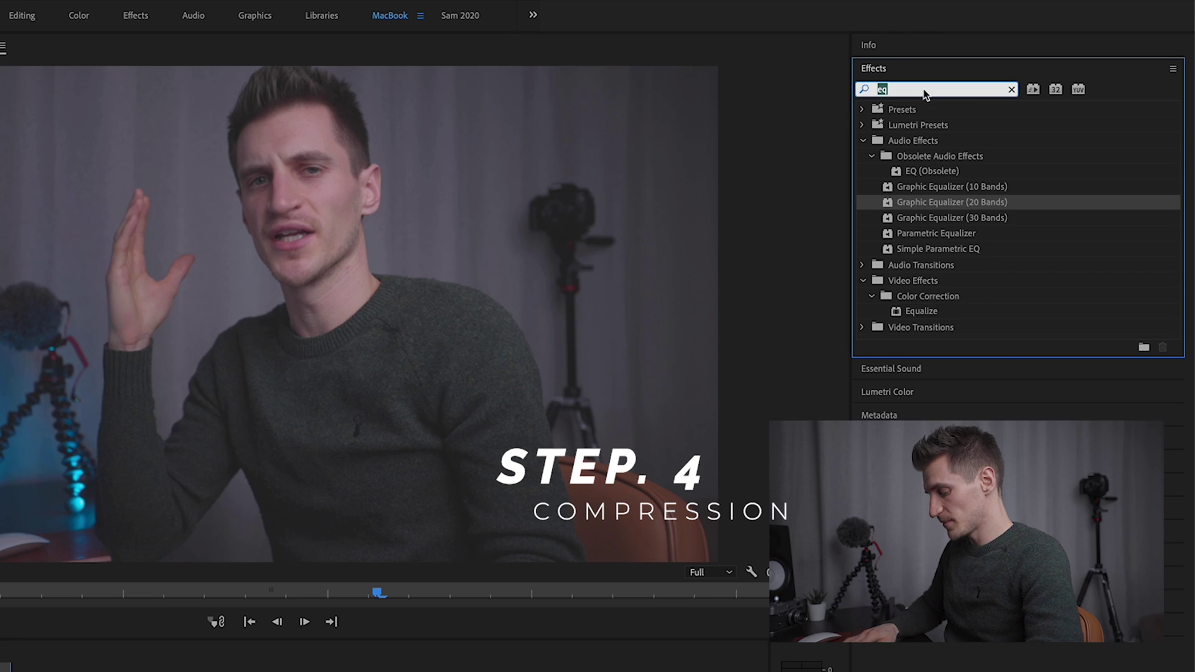
Search the effects for "compress", apply Single-band Compressor to the clip's audio and open its custom setup.
text(compress)
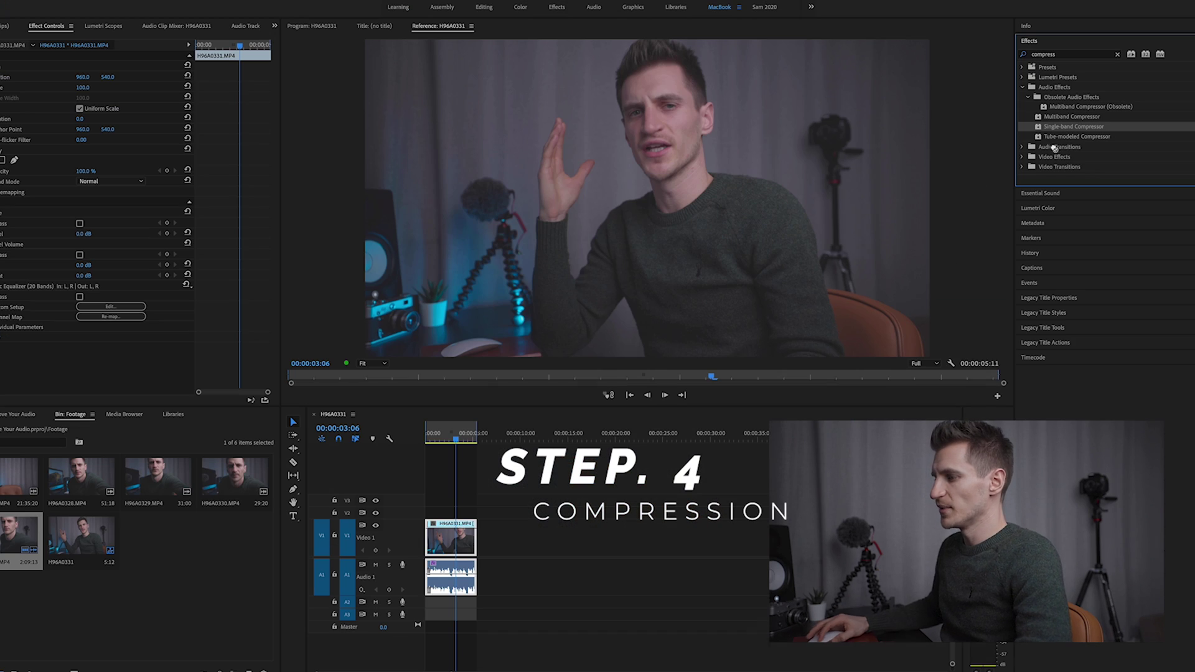
drag(452, 570, 453, 570)
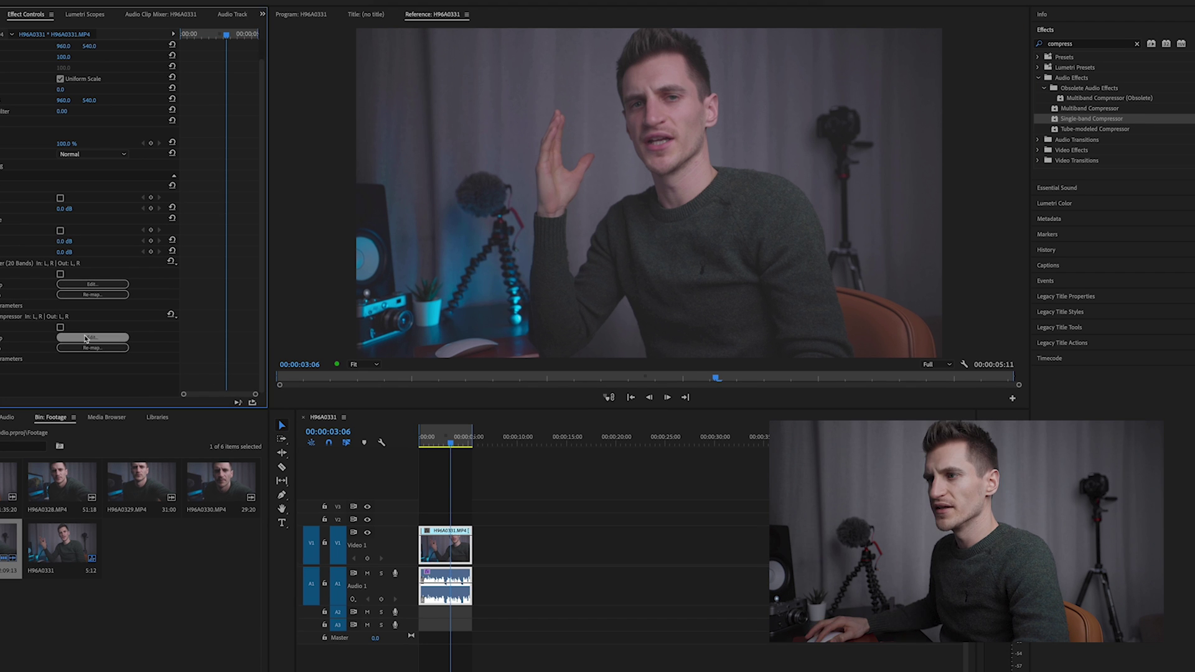
click(111, 338)
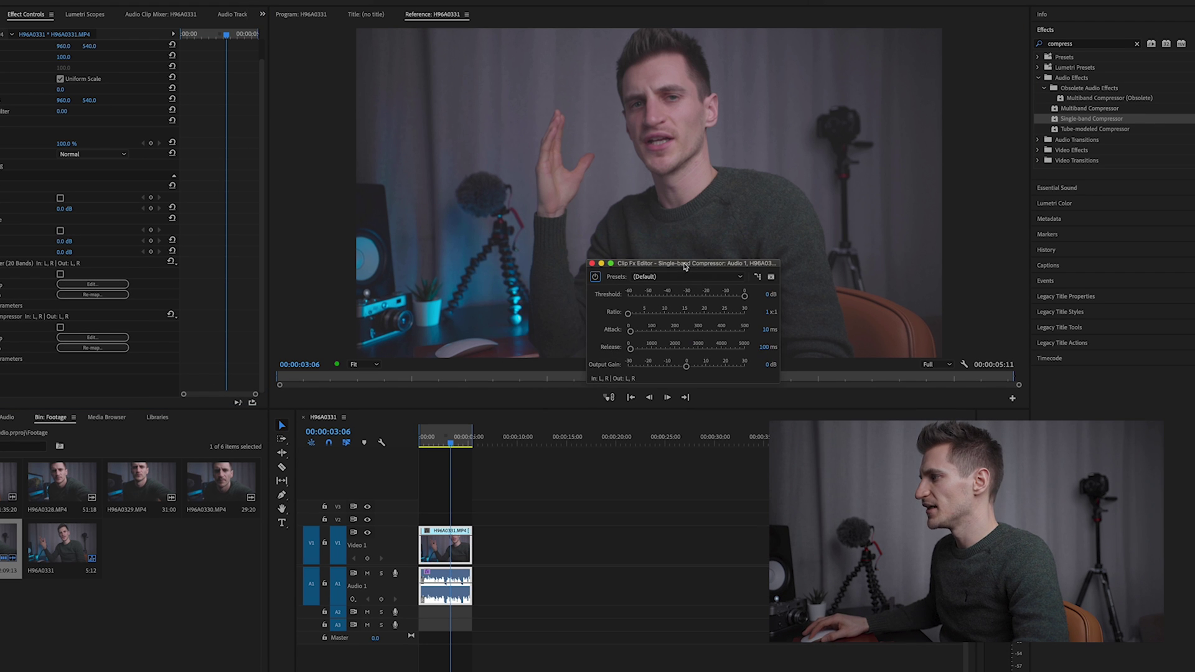